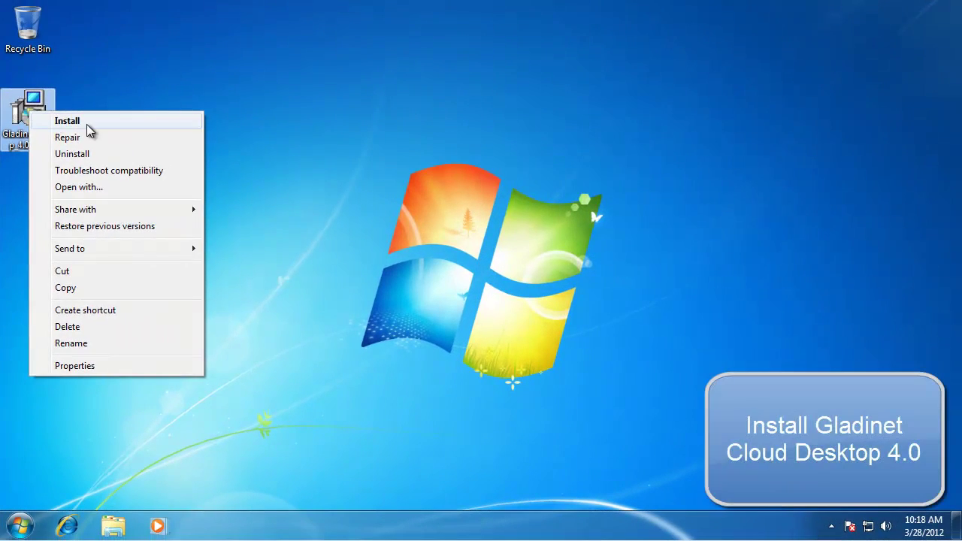
Run the Gladinet Cloud Desktop 4.0 installer, accept the license, keep the default folder, and start installing.
click(367, 94)
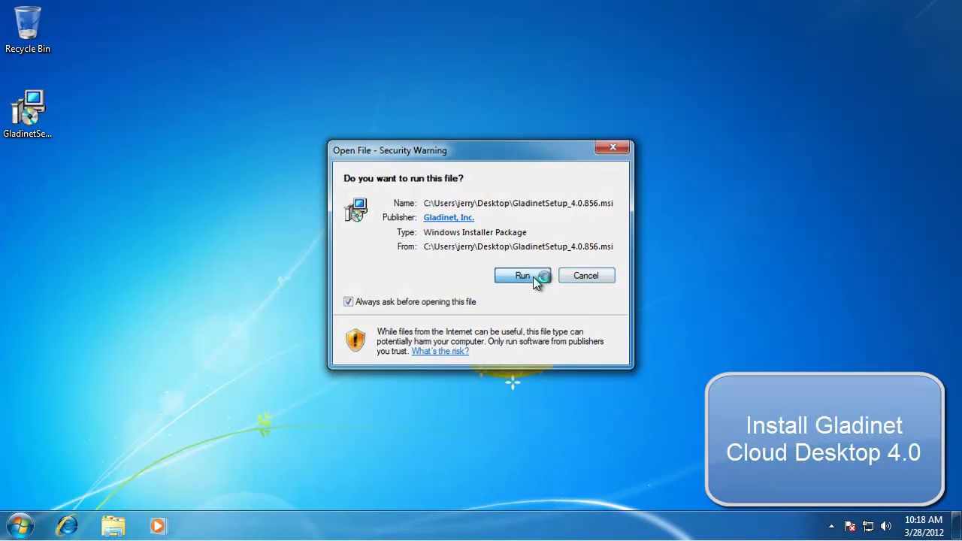
click(533, 277)
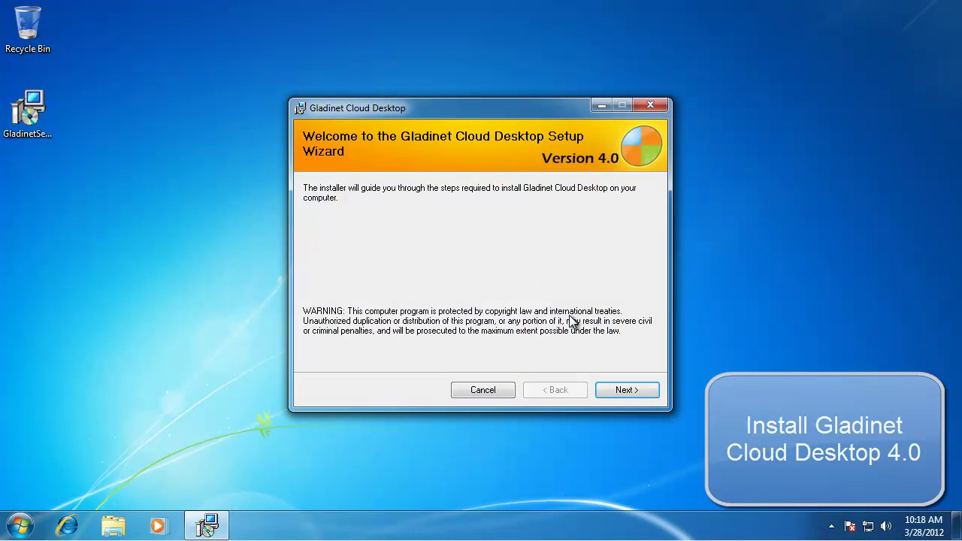
click(636, 390)
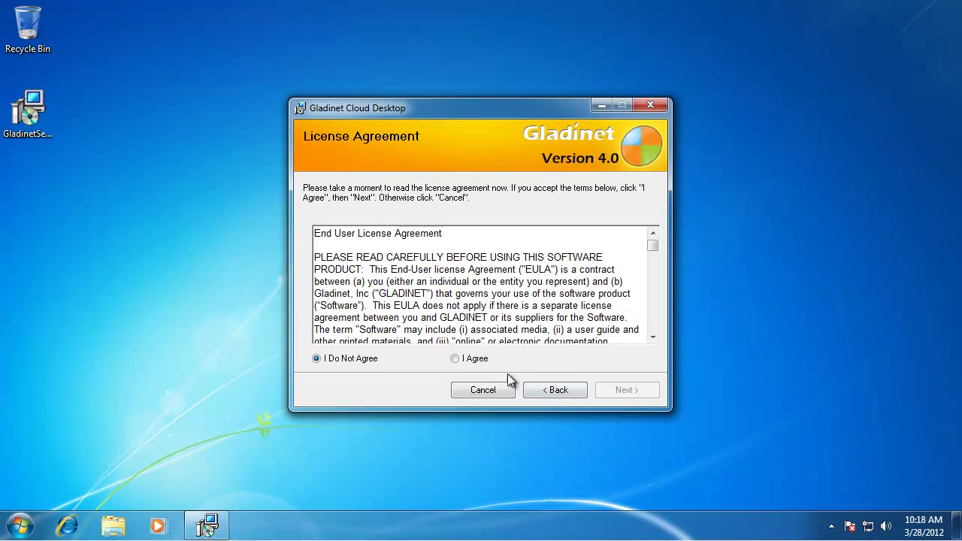
click(477, 358)
click(631, 391)
click(633, 391)
click(632, 389)
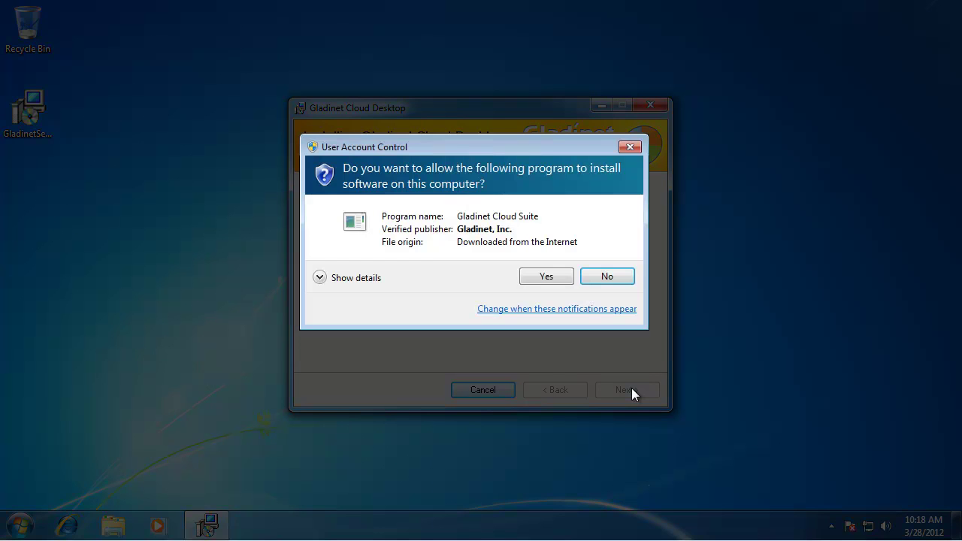
Allow the installation at the permission prompt and close the installer once it finishes.
click(549, 276)
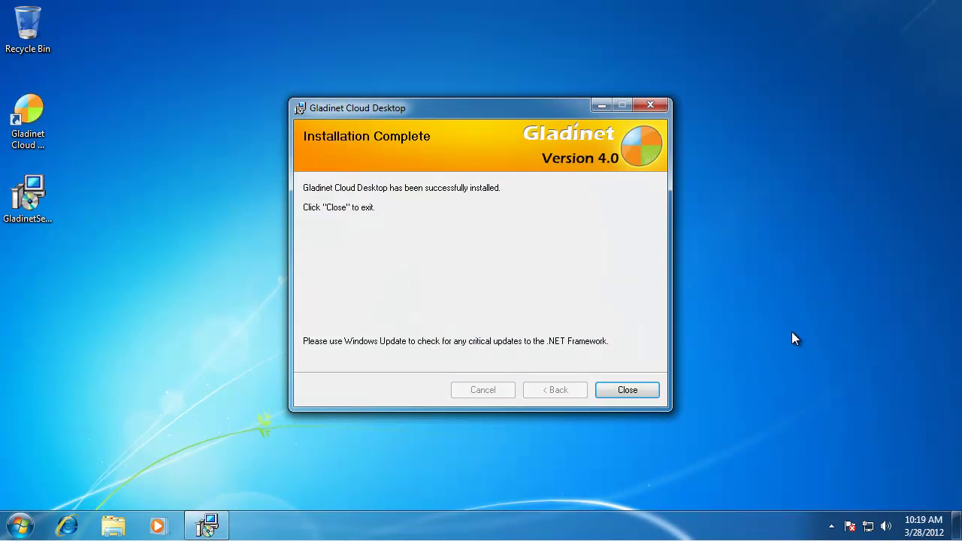
click(628, 388)
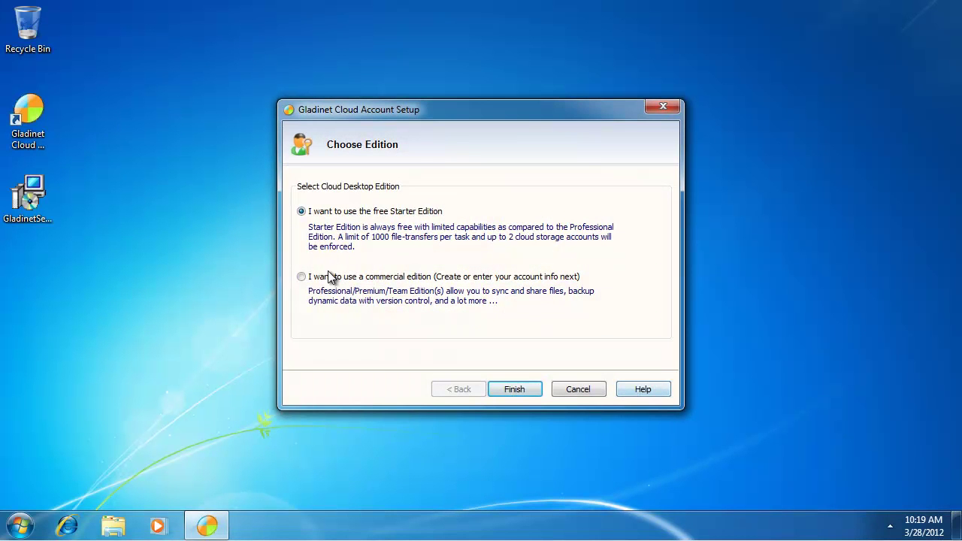
Choose the commercial edition, submit the Gladinet account sign-in, and finish with Pictures left unchecked.
click(335, 284)
click(516, 389)
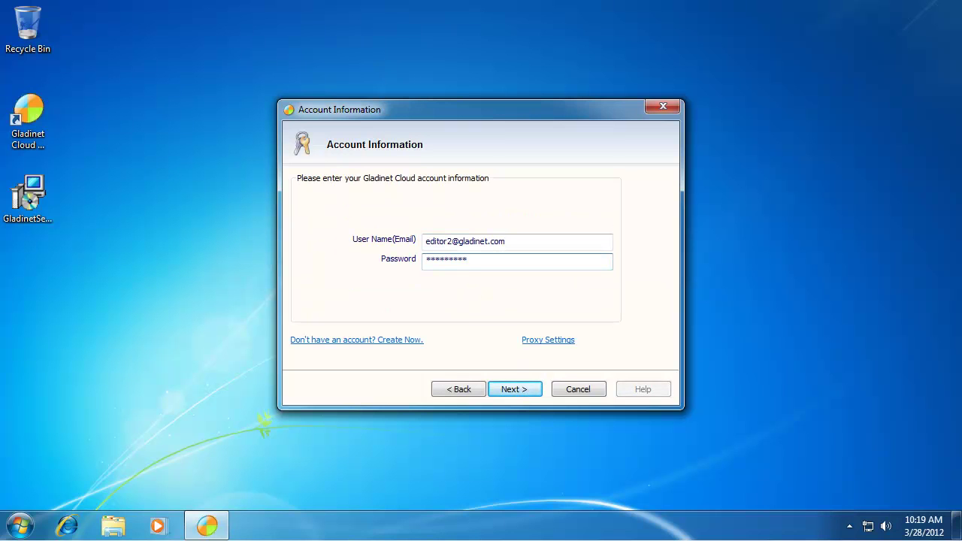
click(518, 388)
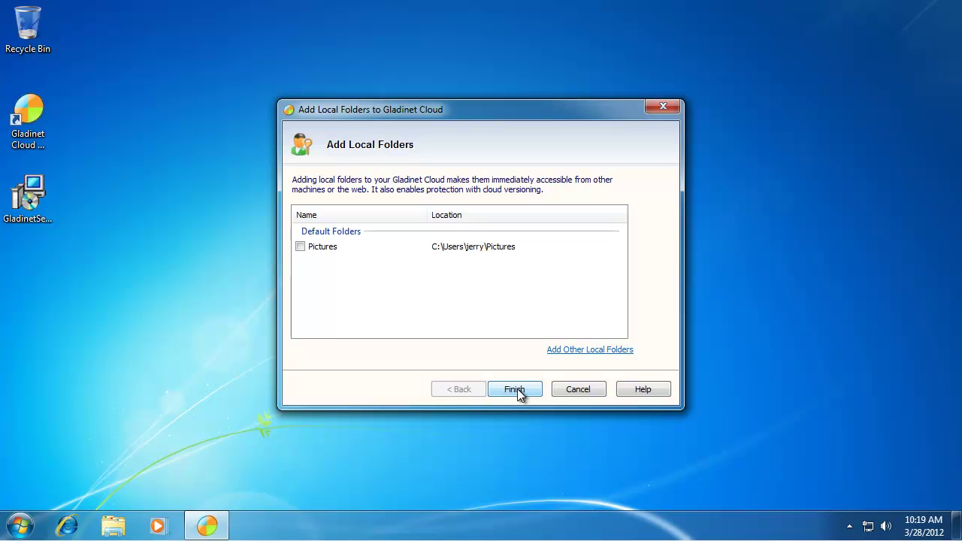
click(516, 389)
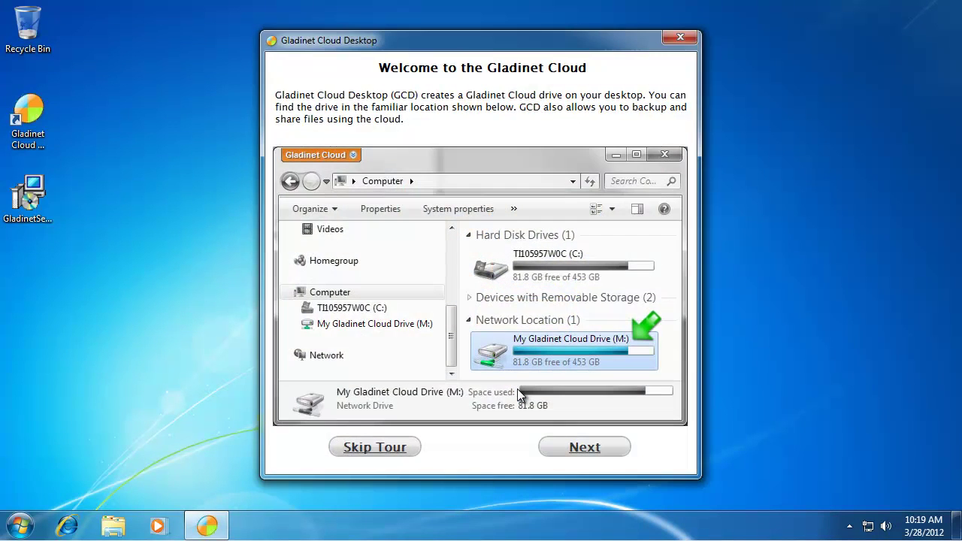
Page through every welcome tour page and finish, opening the Z: cloud drive.
click(586, 450)
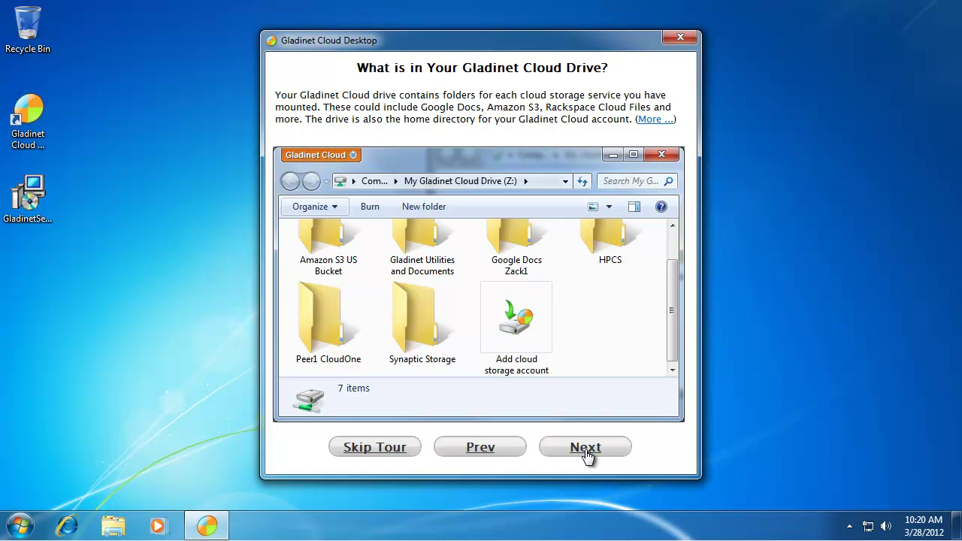
click(586, 449)
click(586, 450)
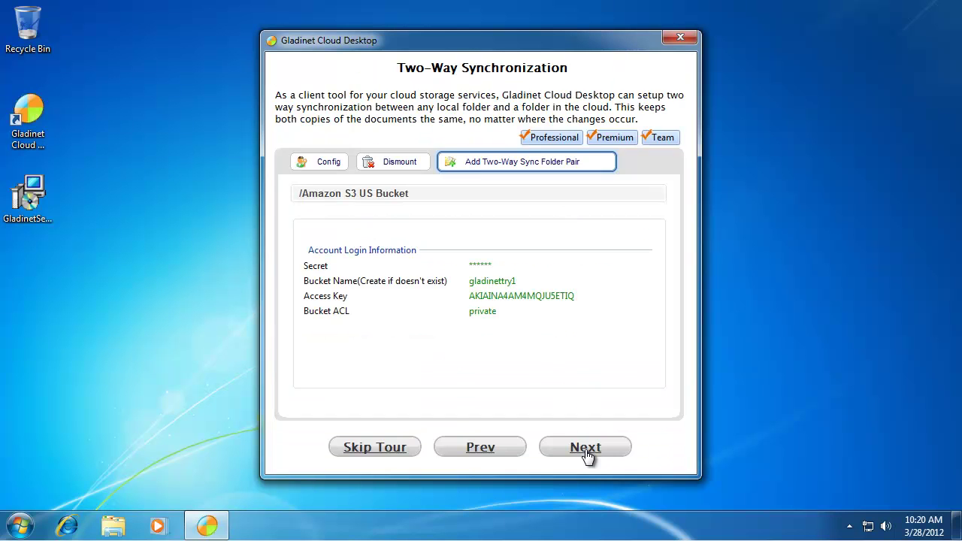
click(586, 450)
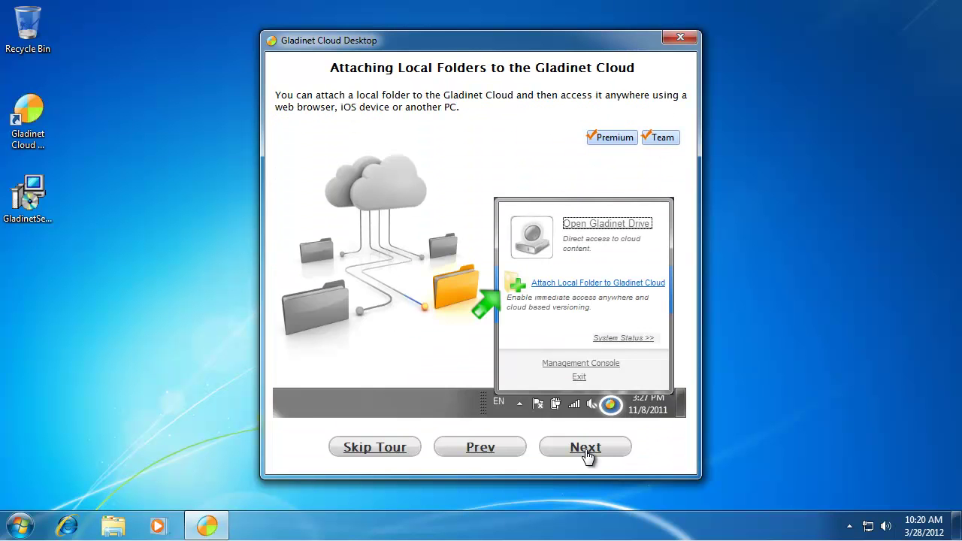
click(586, 449)
click(586, 449)
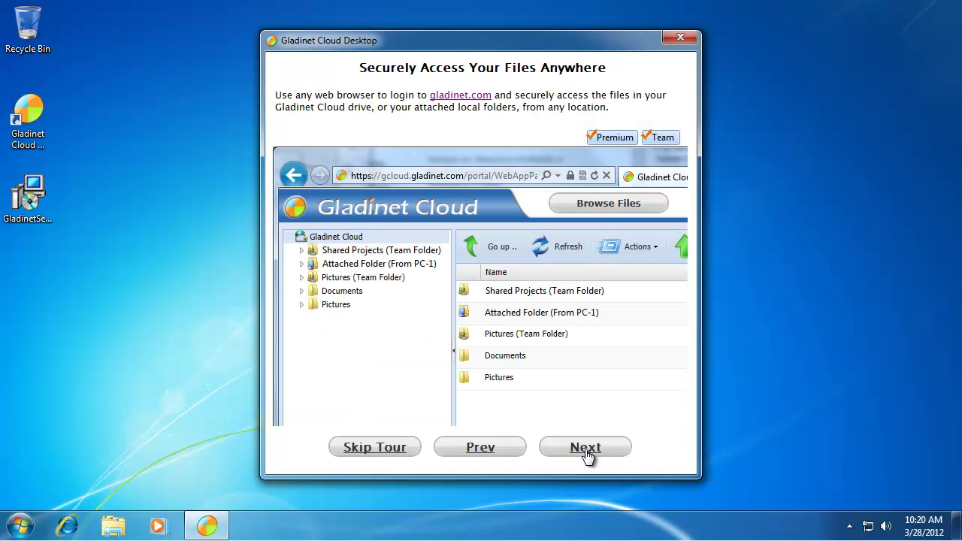
click(586, 449)
click(586, 450)
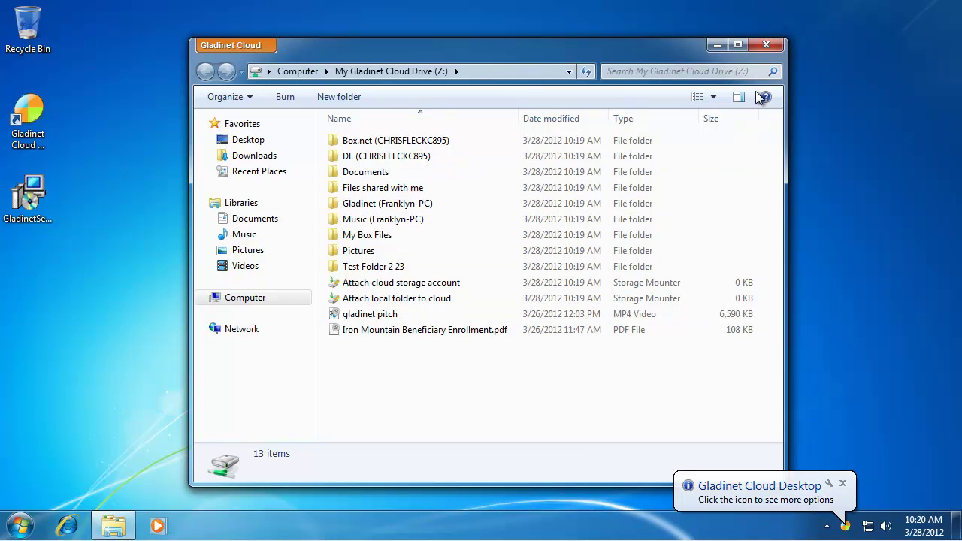
Close the Z: drive window, open the Management Console from the tray icon, and begin mounting a service.
click(767, 46)
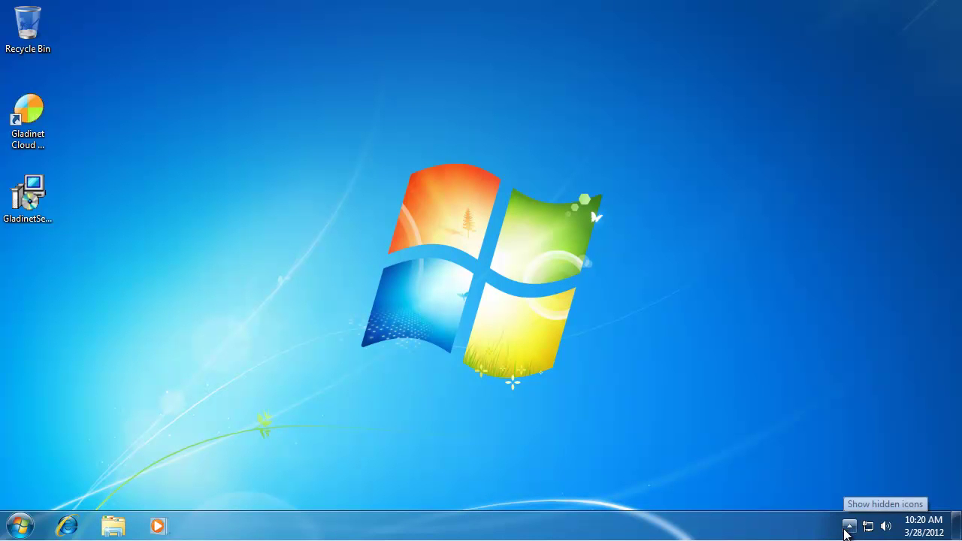
click(850, 530)
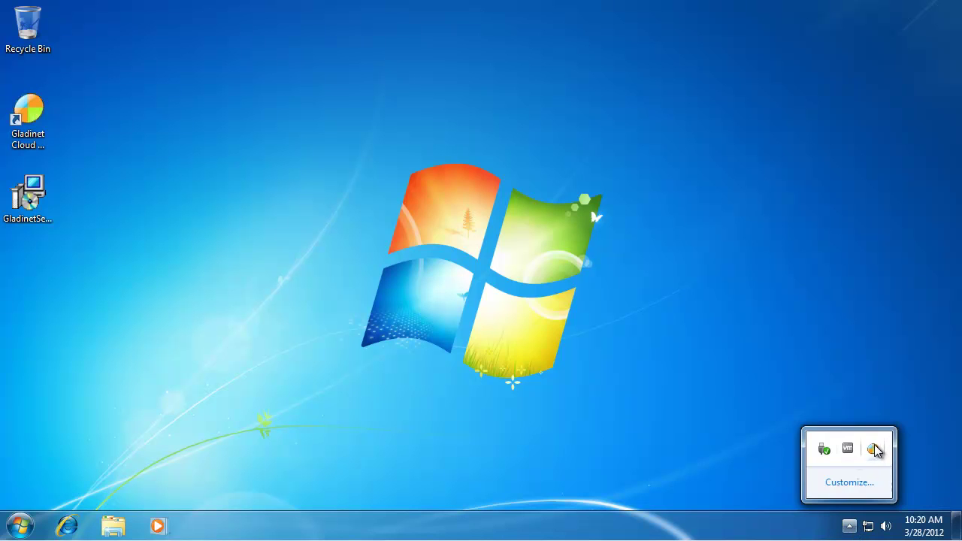
click(874, 450)
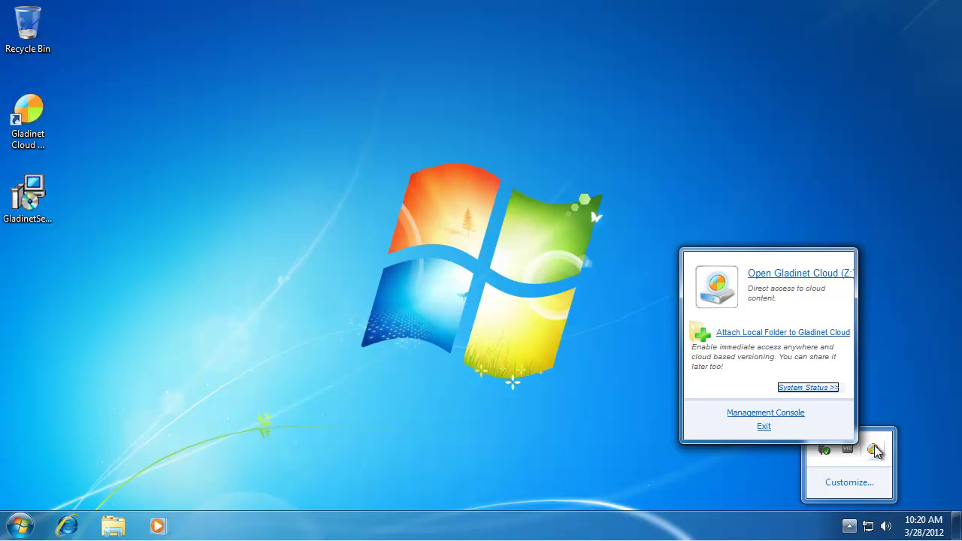
click(766, 413)
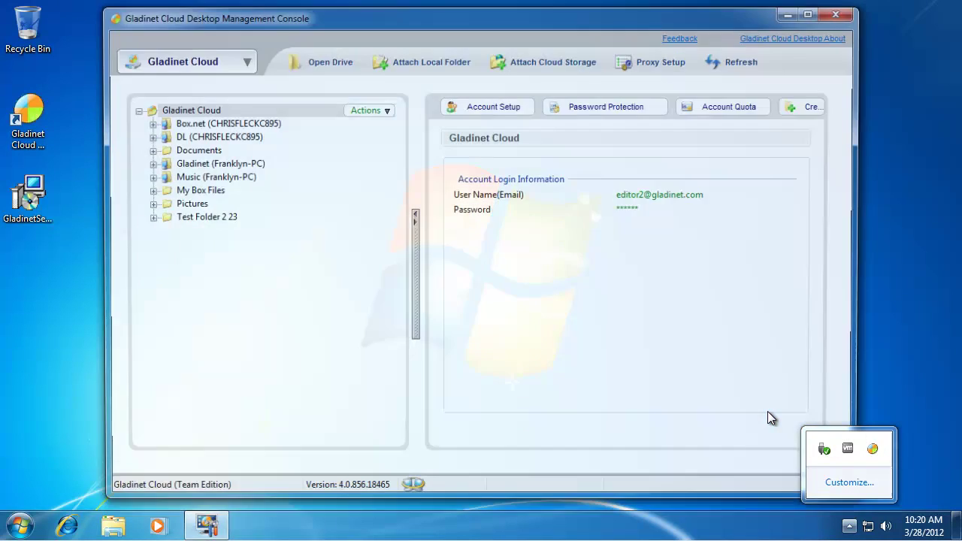
click(531, 64)
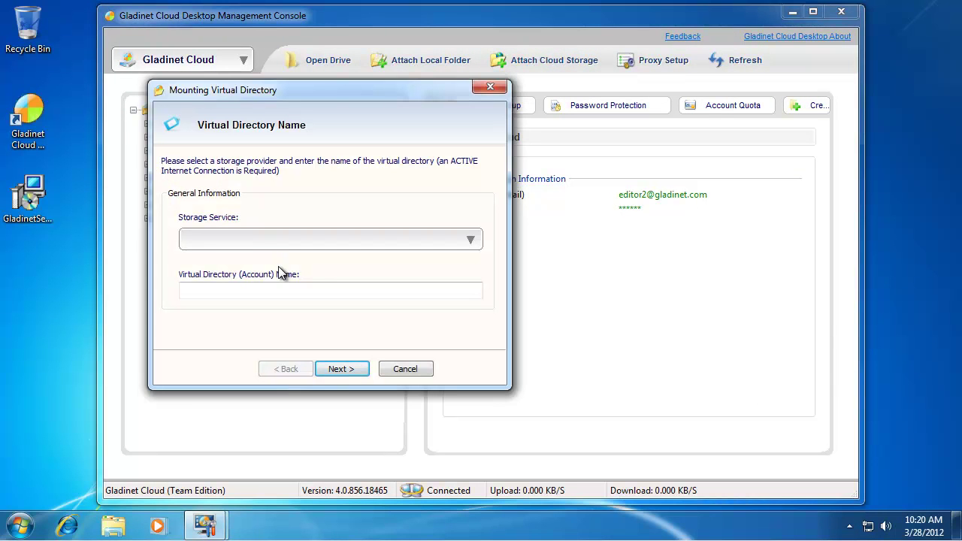
Choose Google Docs as the storage service for the new virtual directory.
click(328, 248)
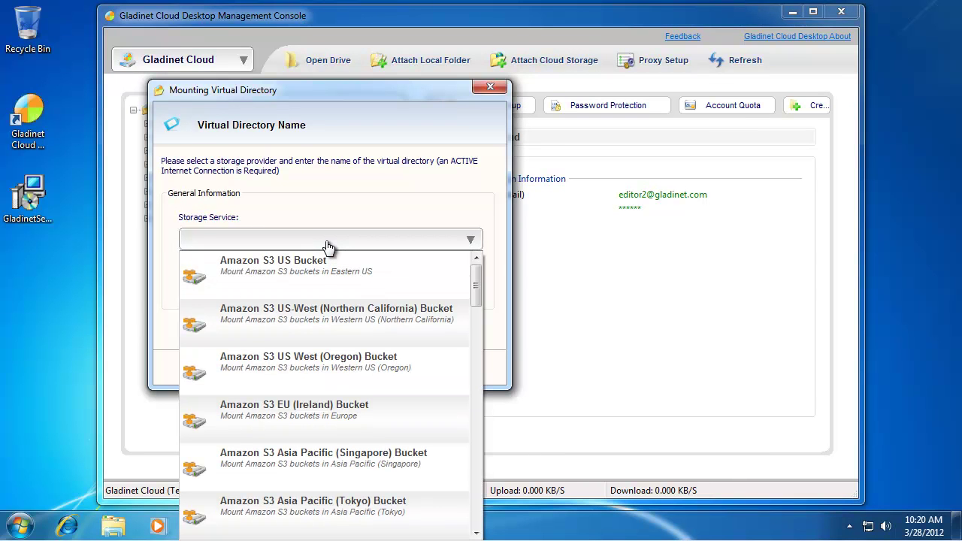
scroll(353, 315, down, 3)
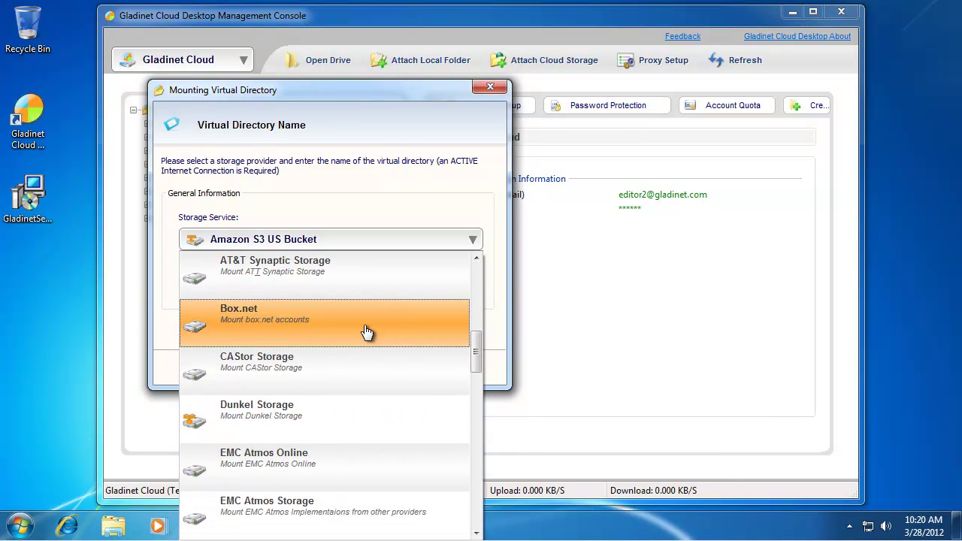
scroll(366, 331, down, 6)
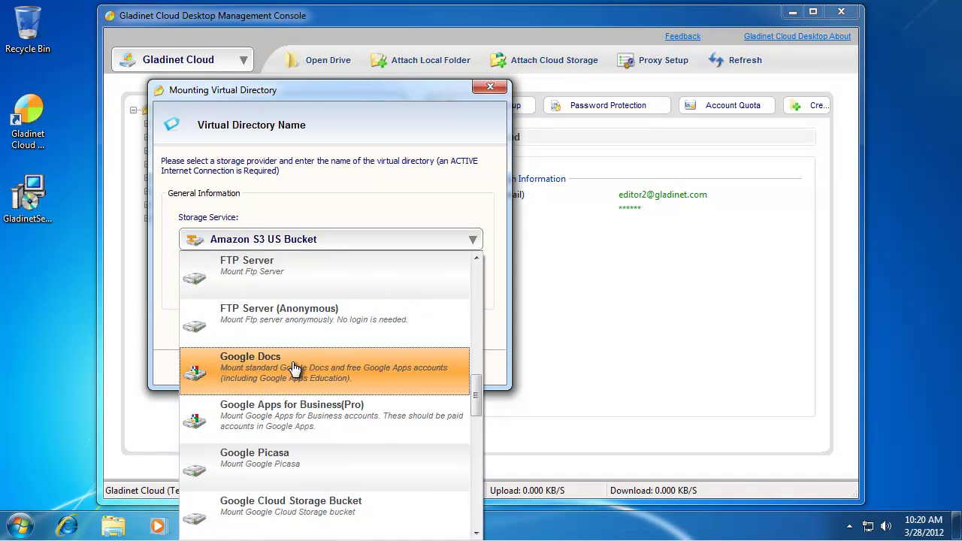
click(293, 368)
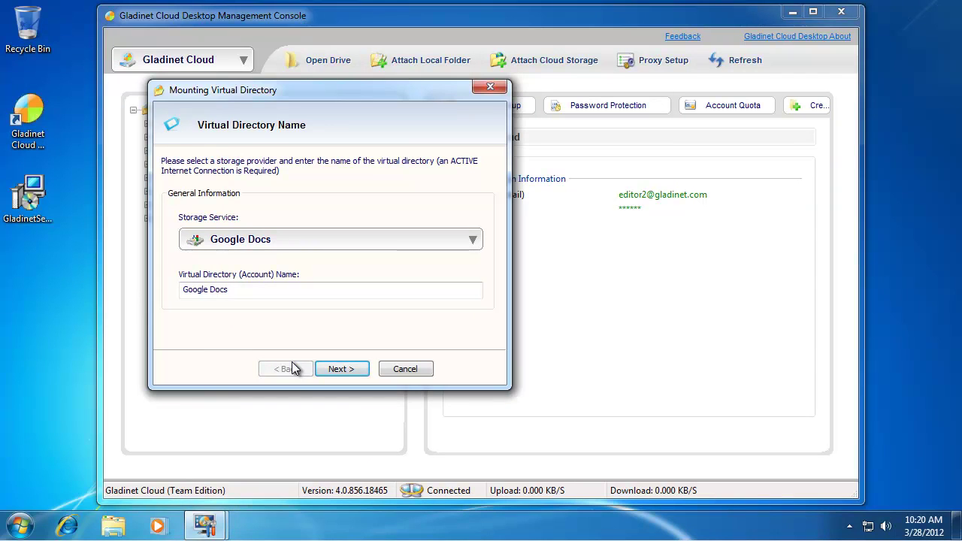
click(348, 370)
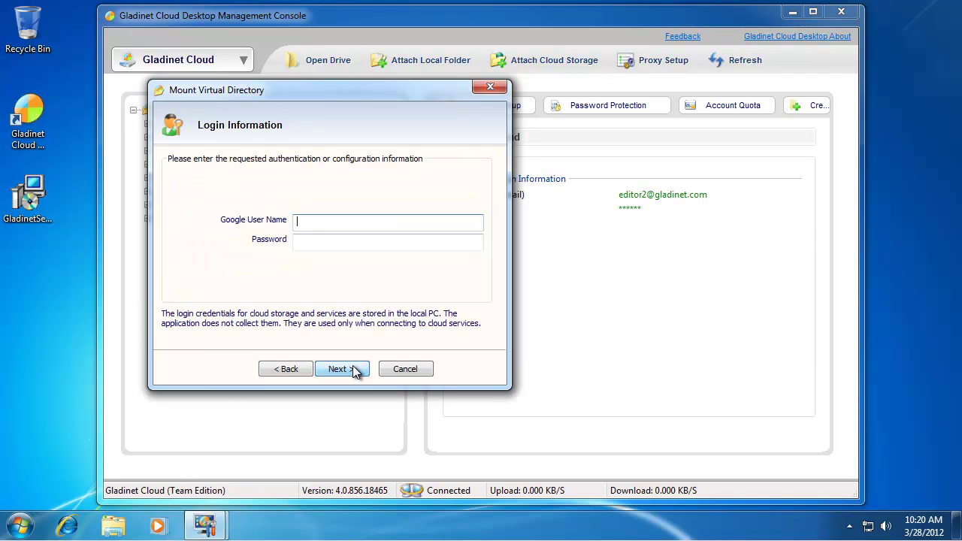
Enter the Google account user name and password and submit them to start mounting.
key(Tab)
text(********)
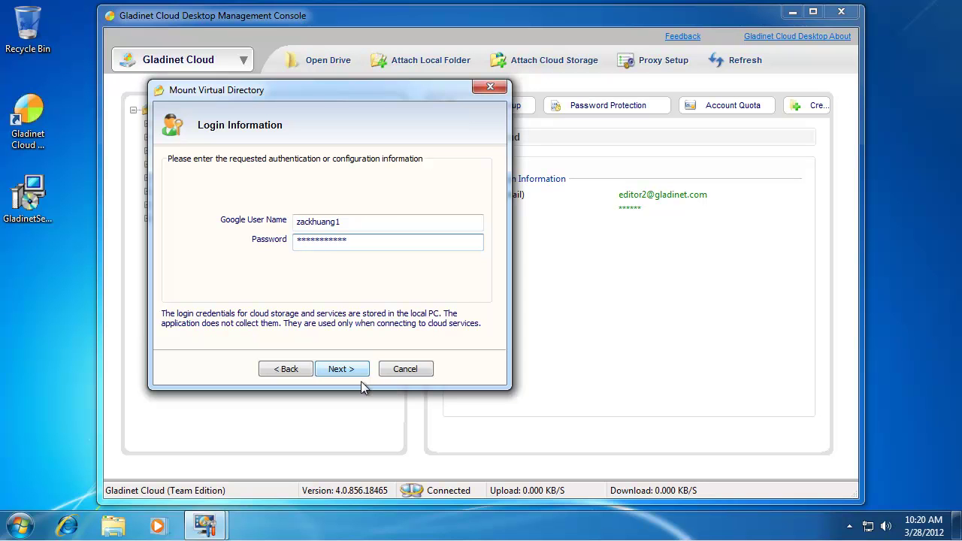
click(351, 368)
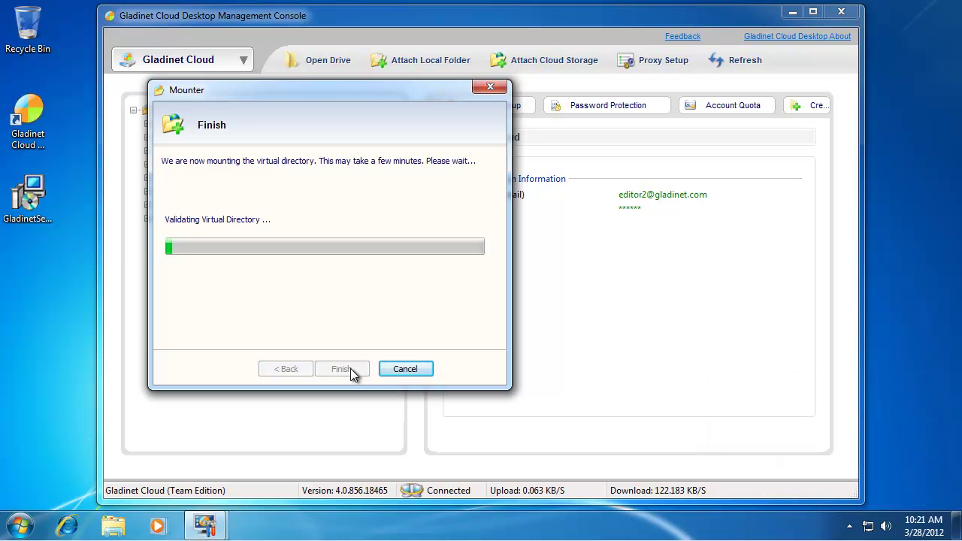
In Advanced Backups, start a new two-way sync pair with My Documents as the local folder.
click(231, 68)
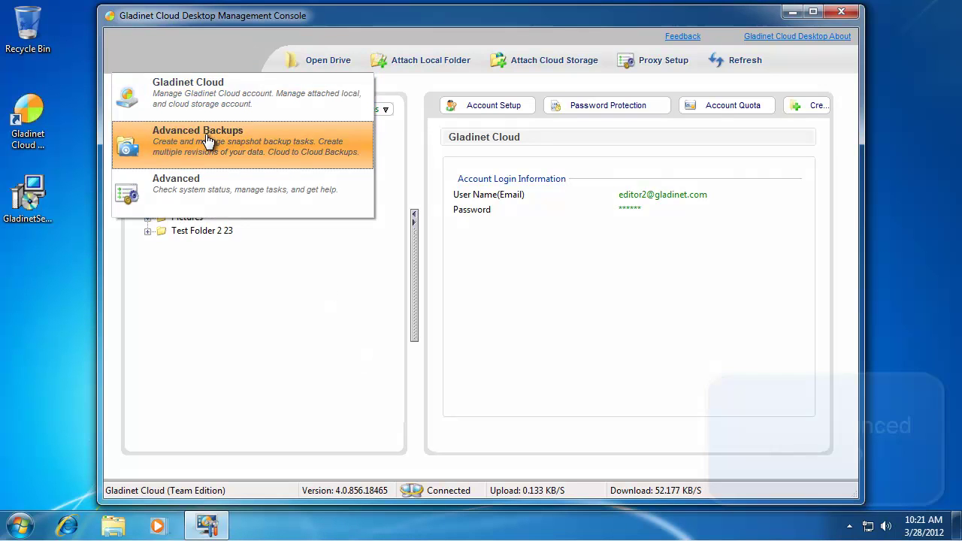
click(208, 140)
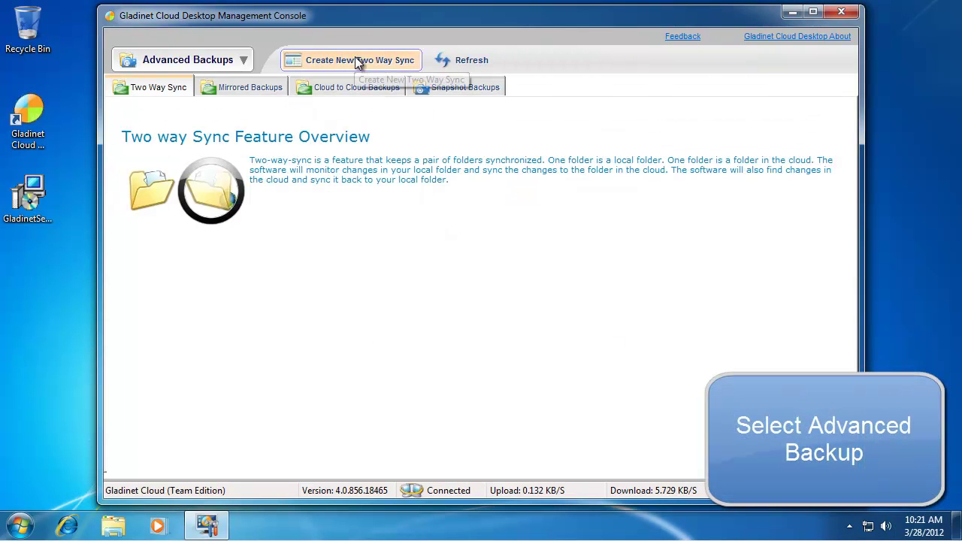
click(356, 60)
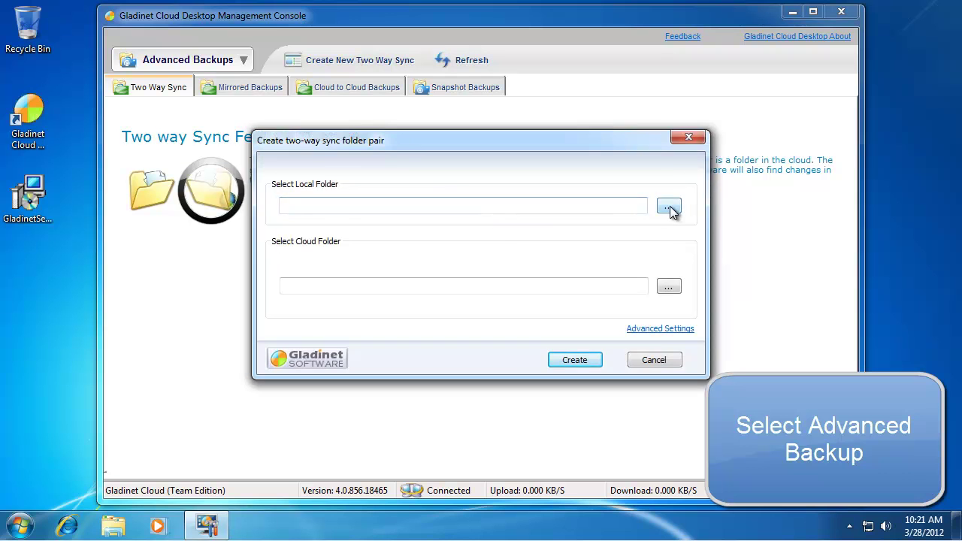
click(669, 207)
click(366, 165)
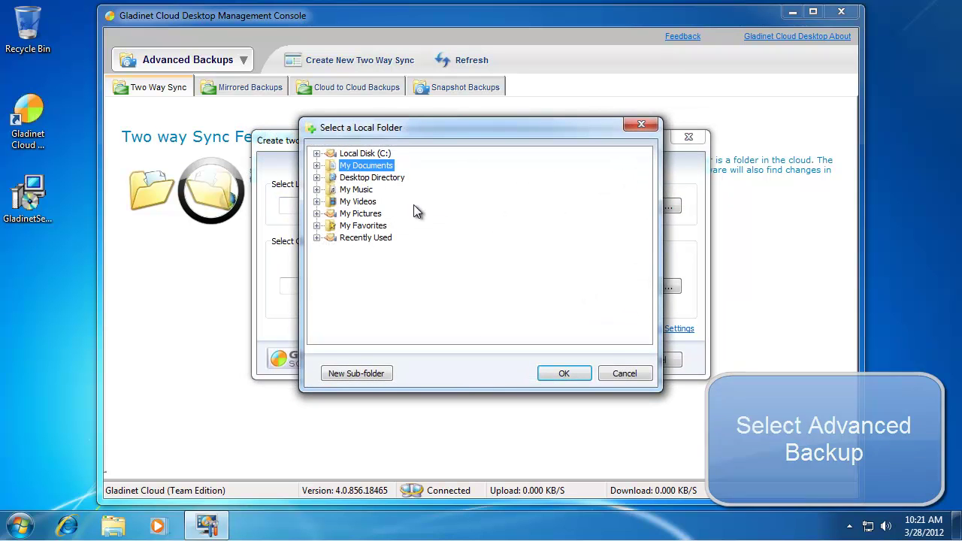
click(564, 374)
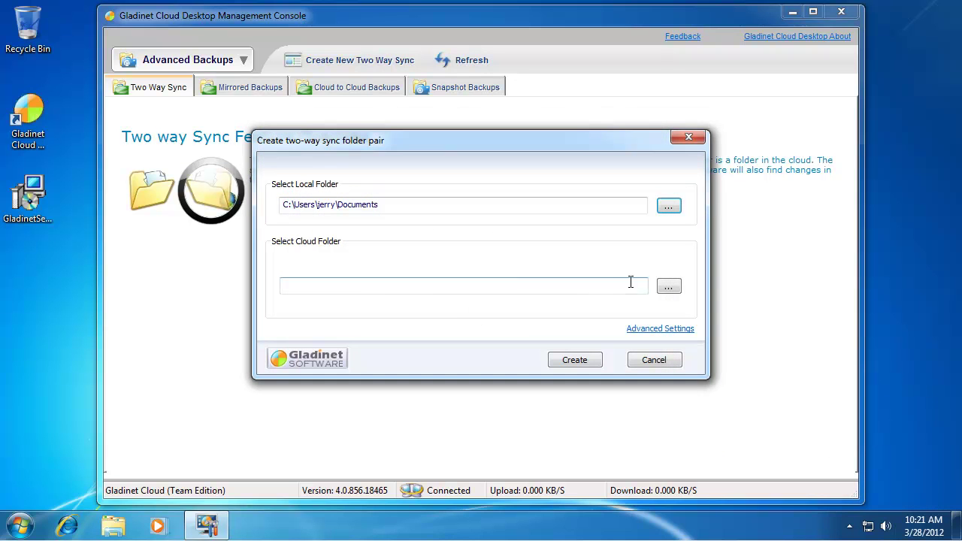
Set /Google Docs as the cloud folder, create the pair, and show the Documents library on the right.
click(669, 287)
click(367, 170)
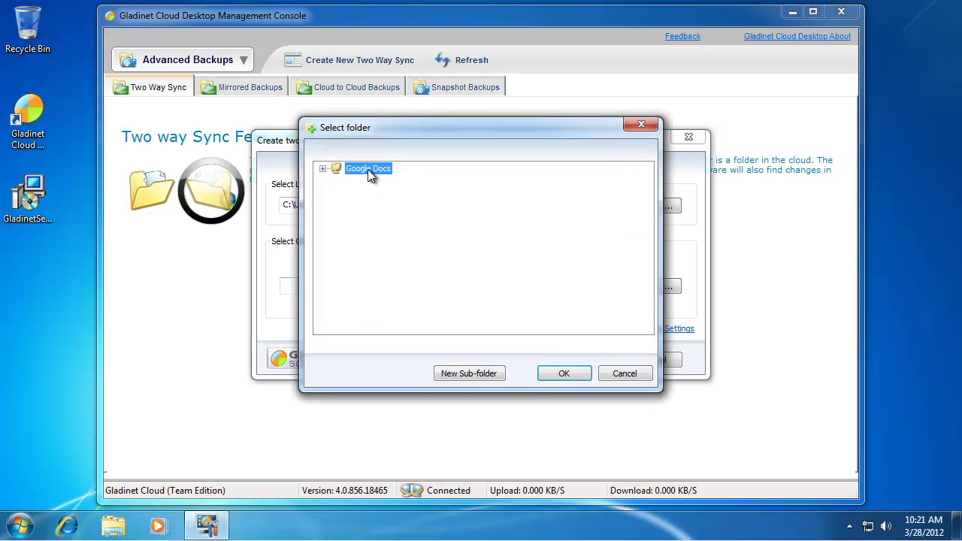
click(565, 376)
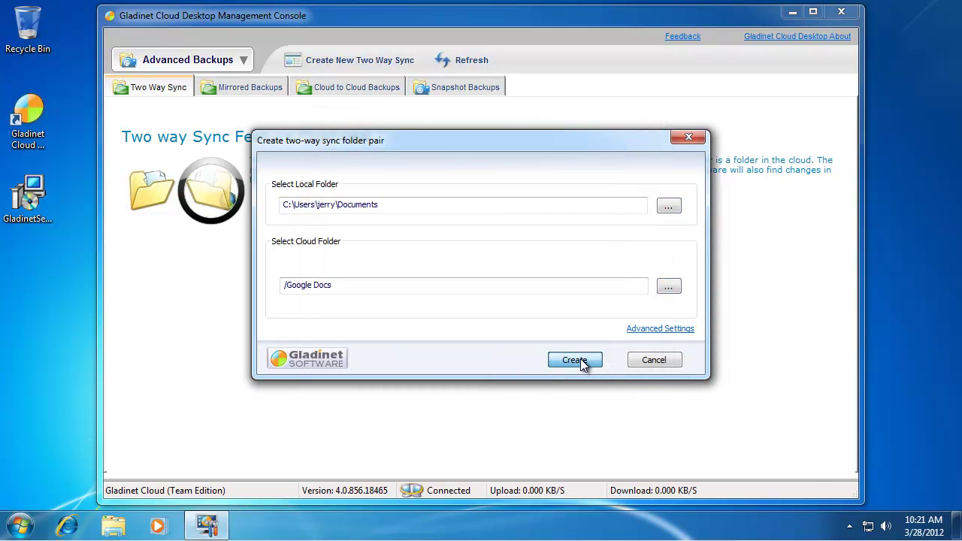
click(582, 361)
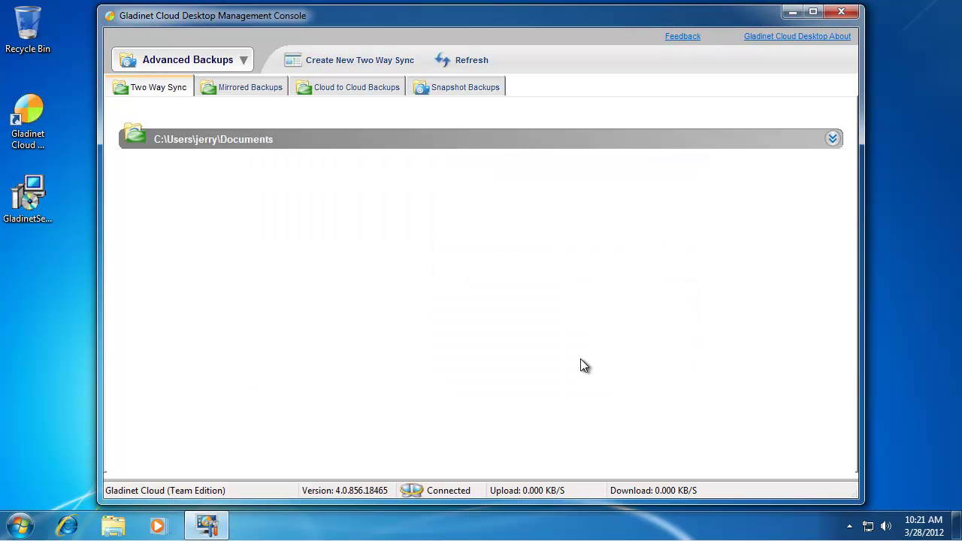
click(113, 525)
drag(313, 60, 961, 112)
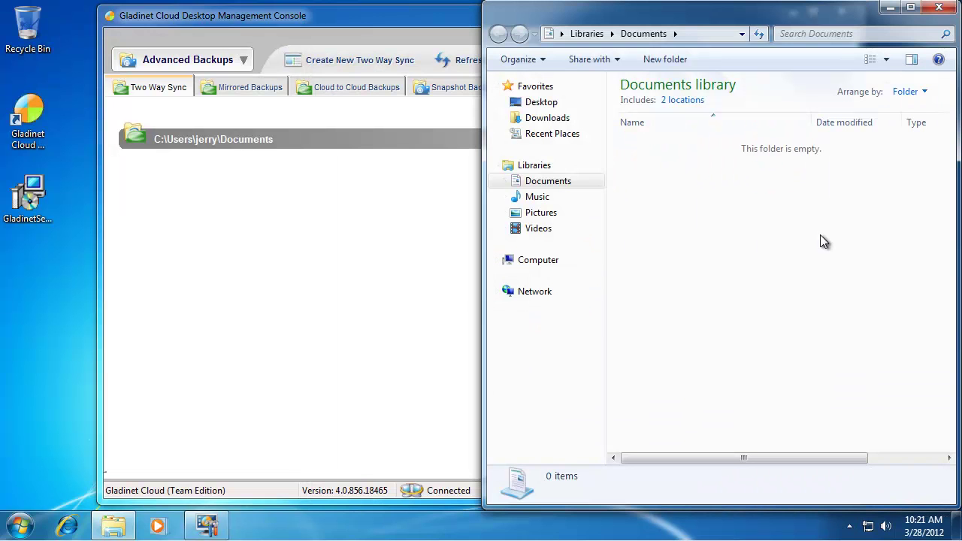
Open Internet Explorer docked left, sign in to Google Docs with the Google e-mail and password, and save the password.
click(68, 528)
key(super+Left)
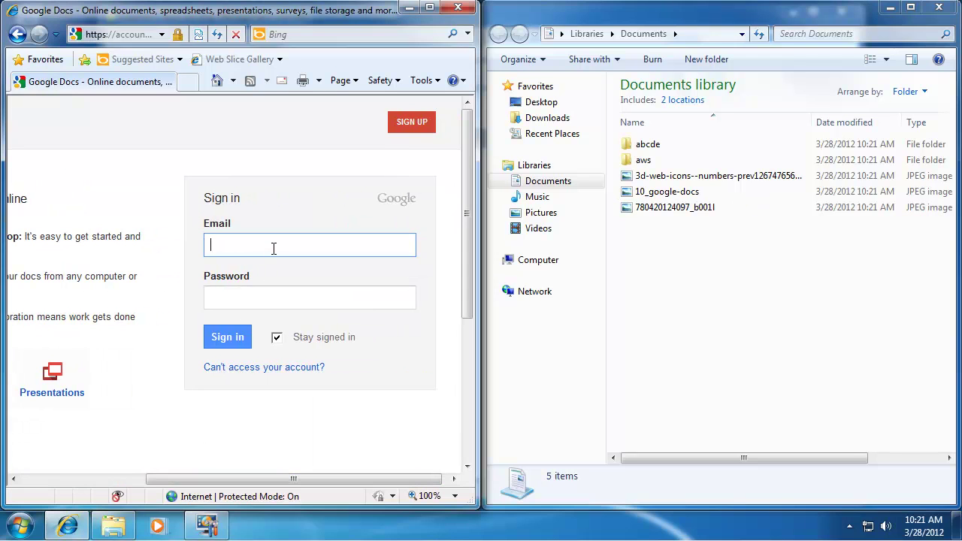
key(Tab)
text(***********)
click(236, 338)
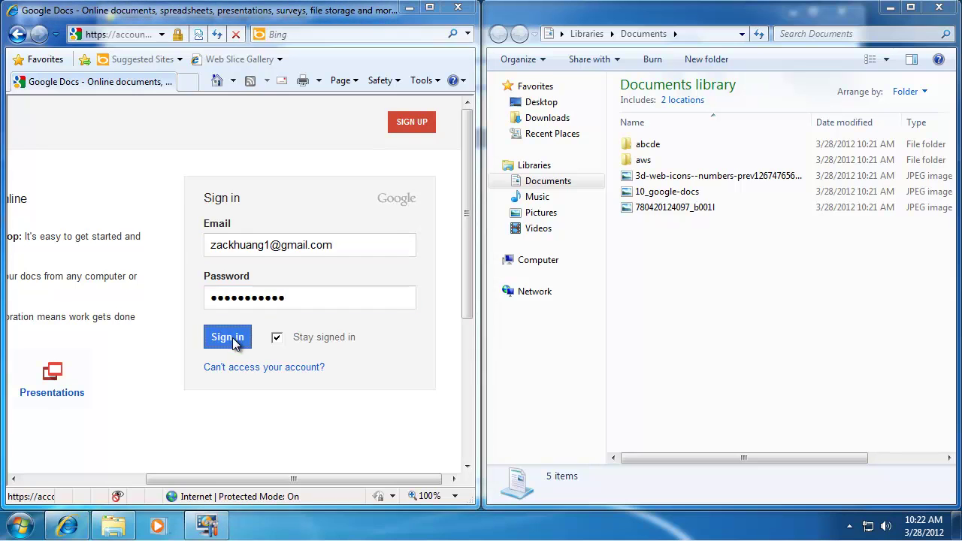
click(280, 312)
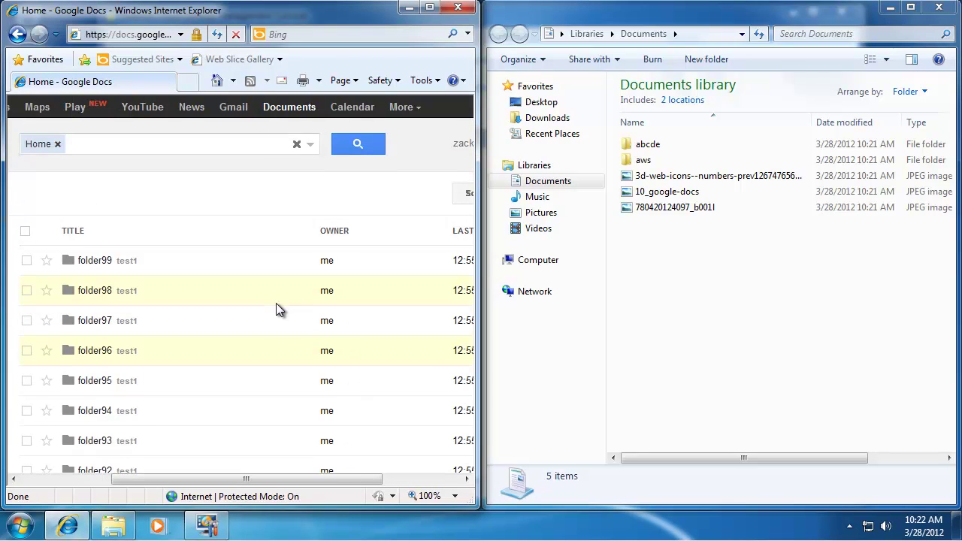
Scroll the Google Docs sidebar down to My collections to find the abcde and aws folders.
drag(258, 483, 167, 483)
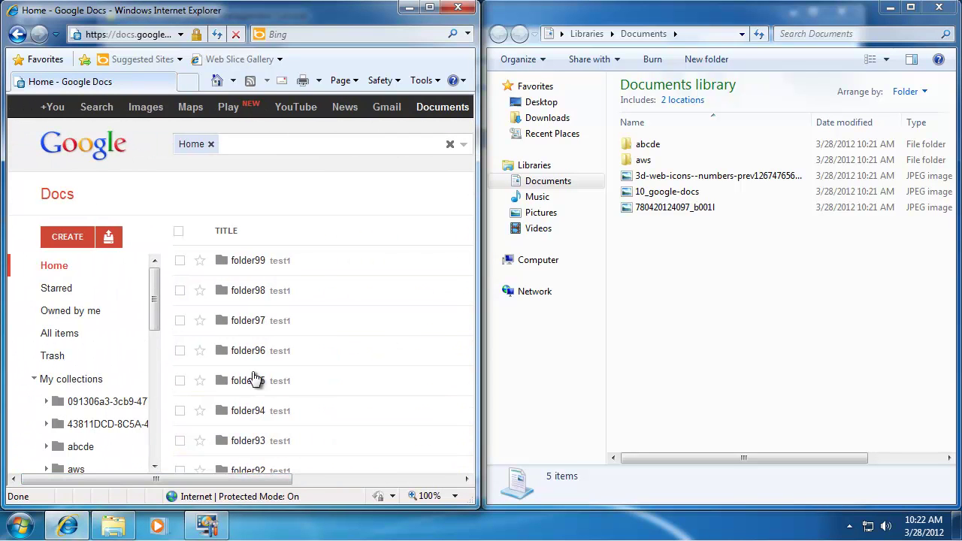
scroll(319, 332, down, 6)
drag(154, 295, 150, 334)
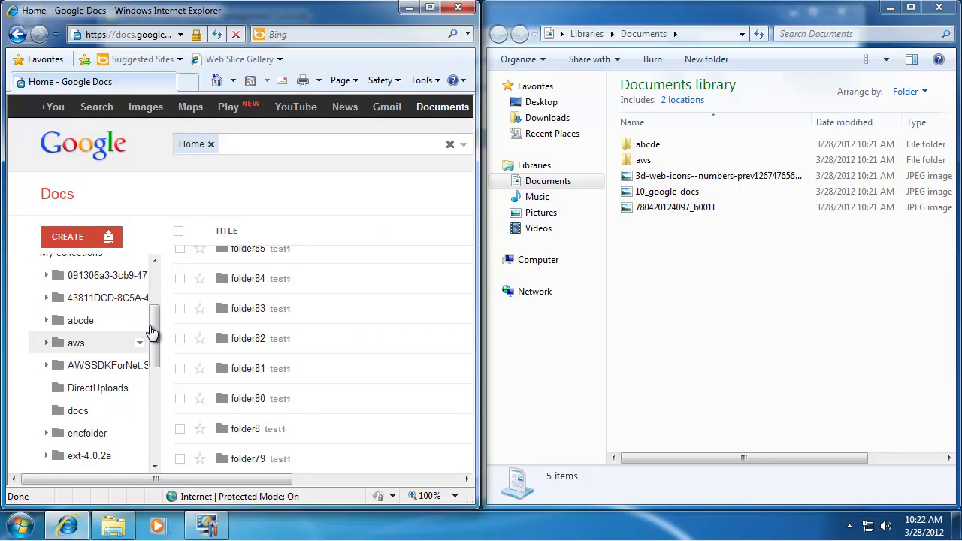